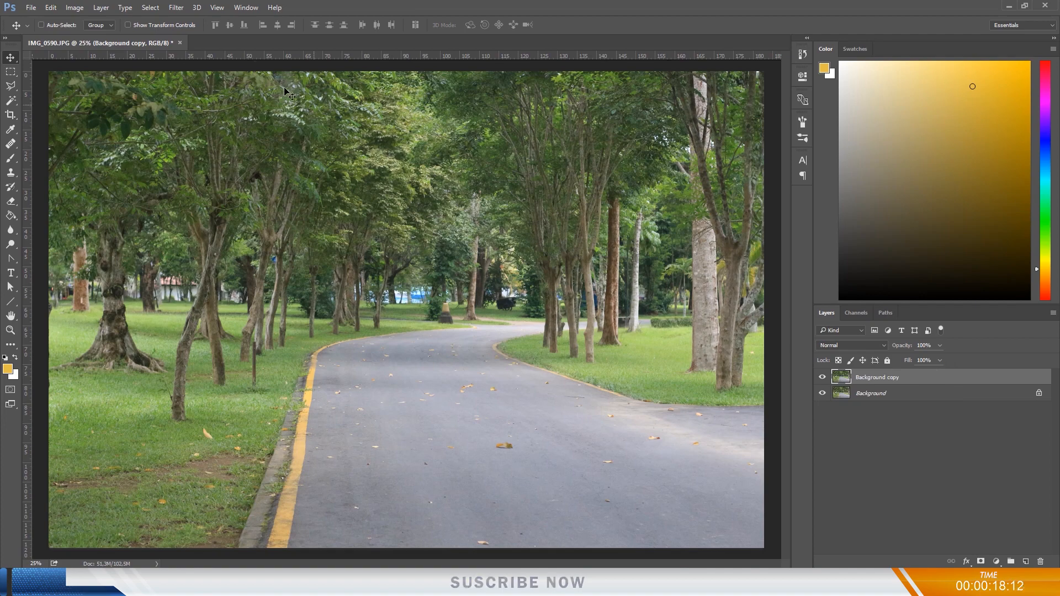
- Open the Camera Raw Filter on the Background copy layer and set Temperature -26, Tint -3, Exposure -0.35, Contrast +8 and Highlights -100
left_click(176, 8)
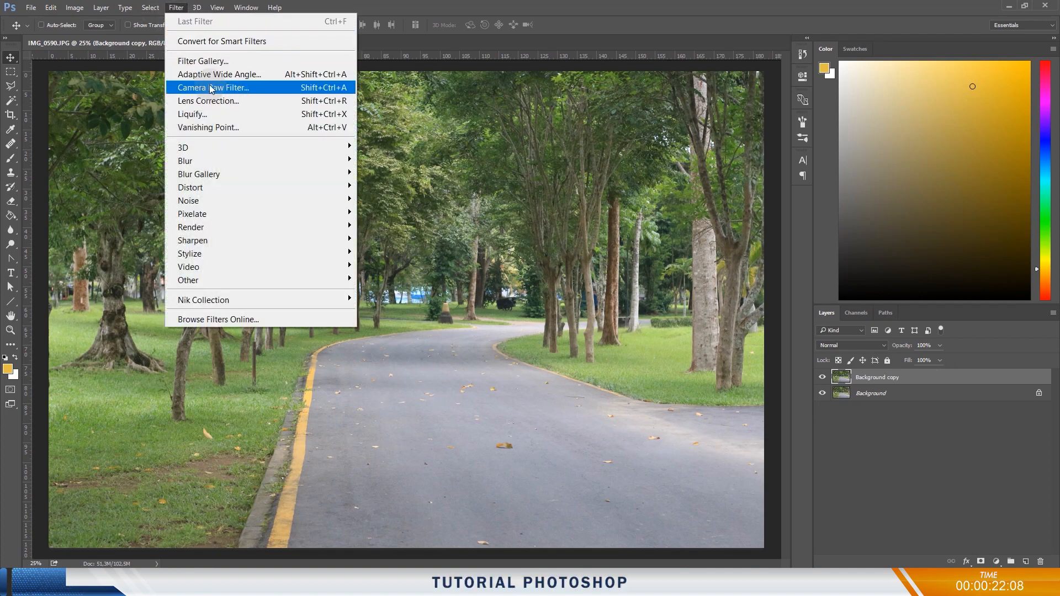
left_click(238, 89)
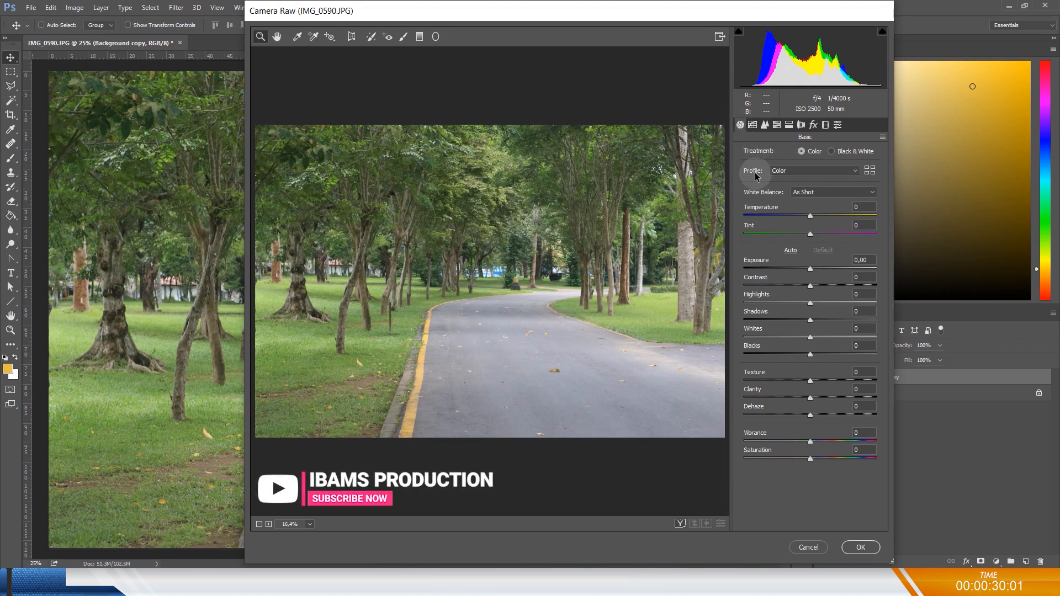
left_click_drag(813, 219, 744, 303)
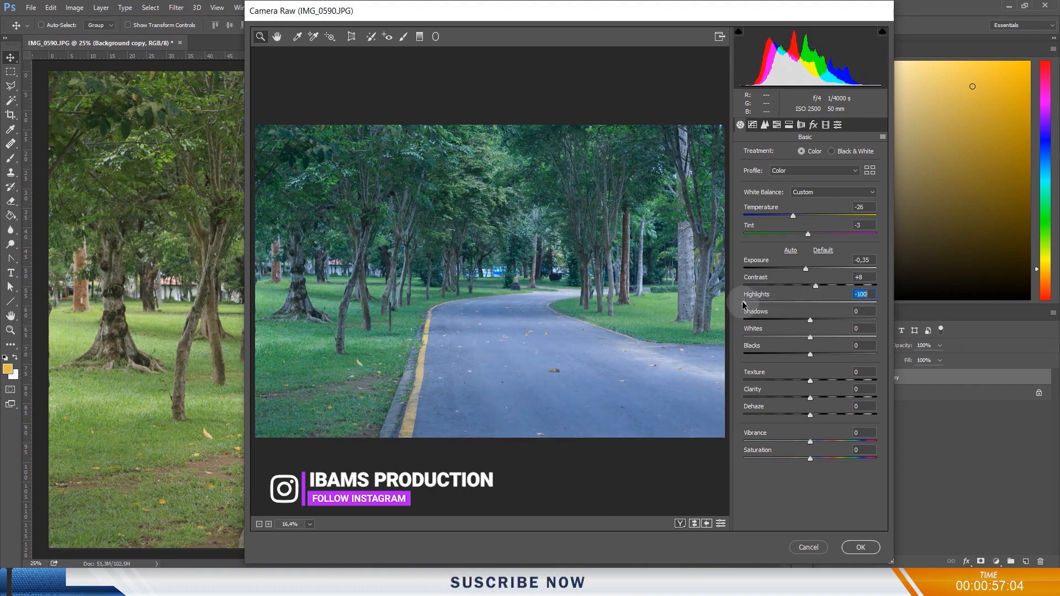
- Set the basic adjustments to Shadows -61, Whites -100, Blacks -48, Texture +5, Clarity -17, Dehaze +46, Vibrance -24 and Saturation -1
left_click_drag(810, 320, 741, 320)
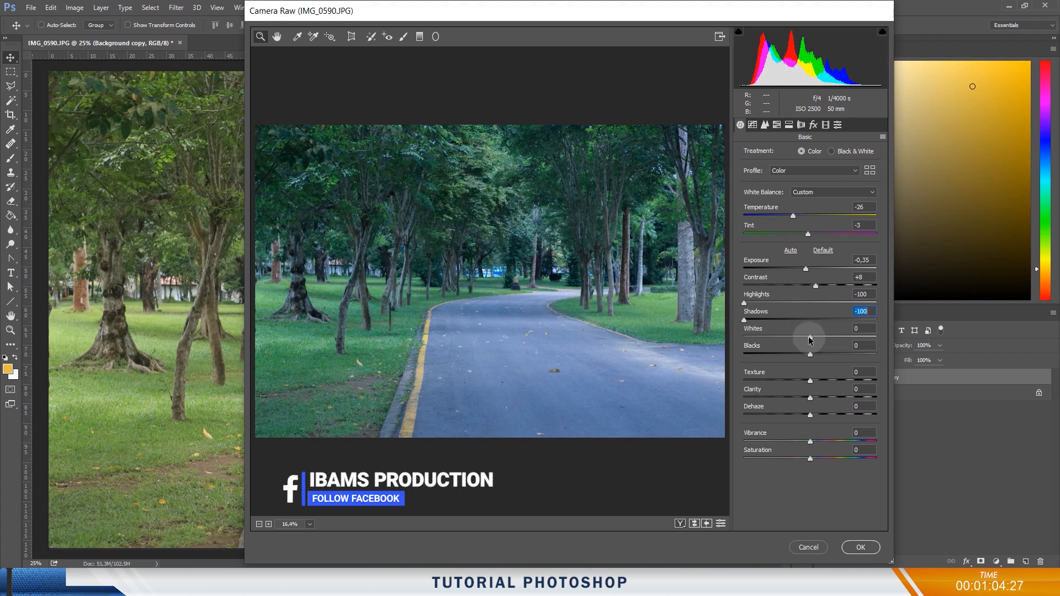
left_click_drag(809, 340, 754, 338)
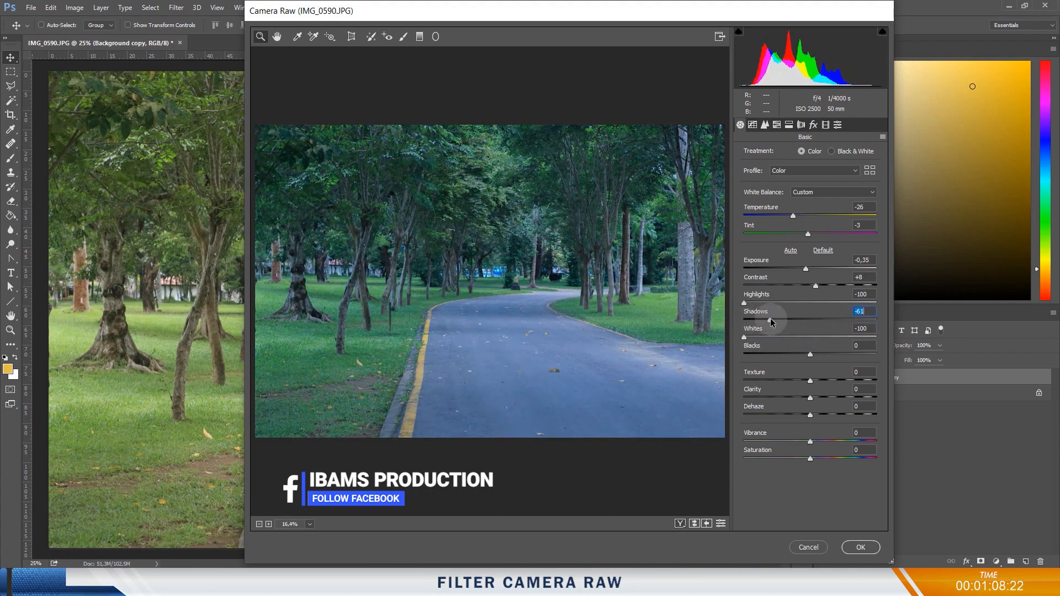
left_click_drag(810, 354, 776, 395)
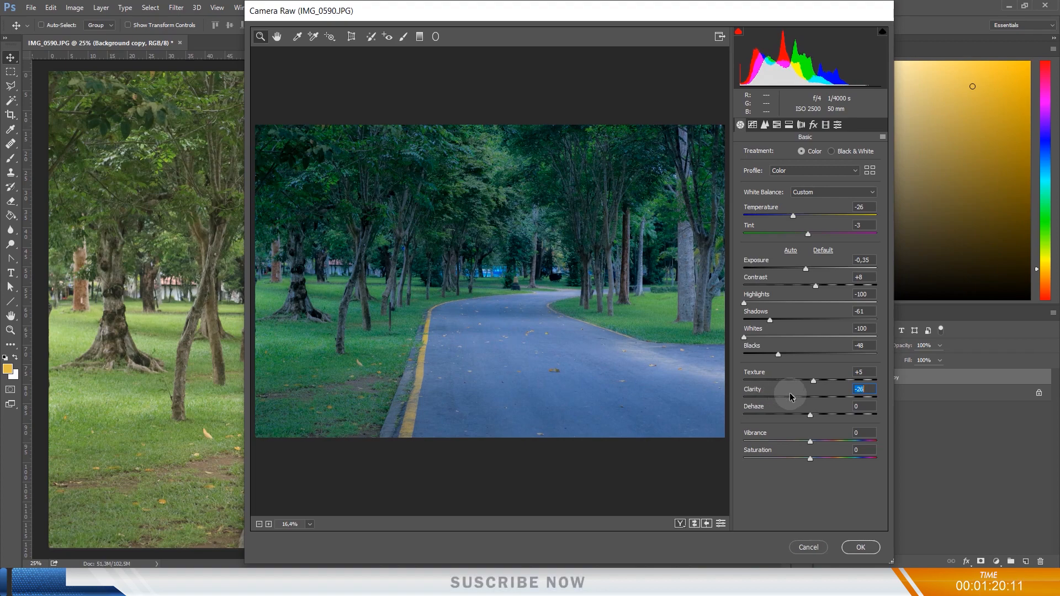
left_click_drag(793, 392, 850, 415)
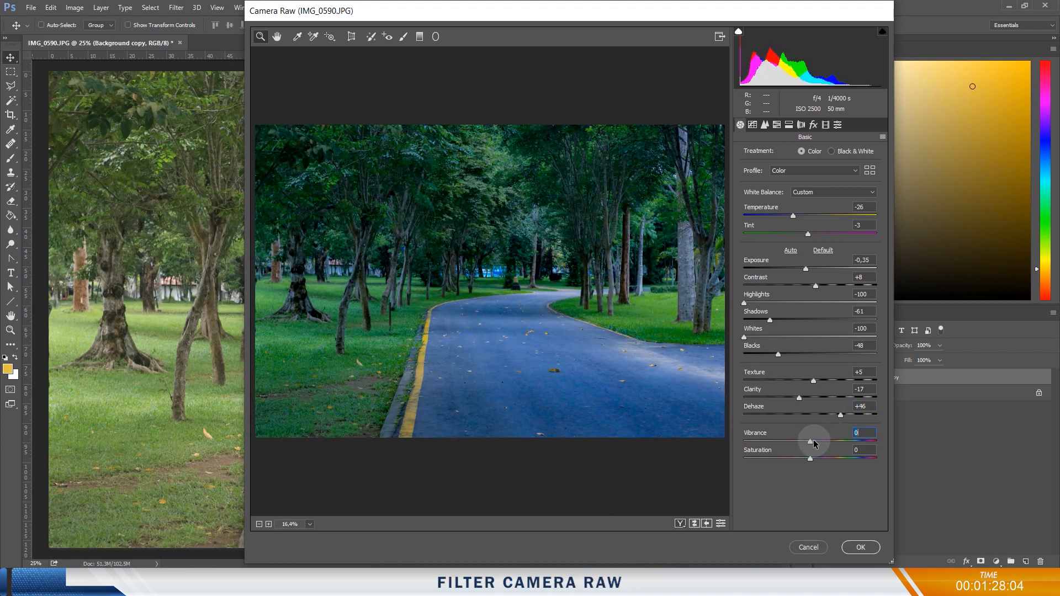
left_click_drag(828, 440, 810, 459)
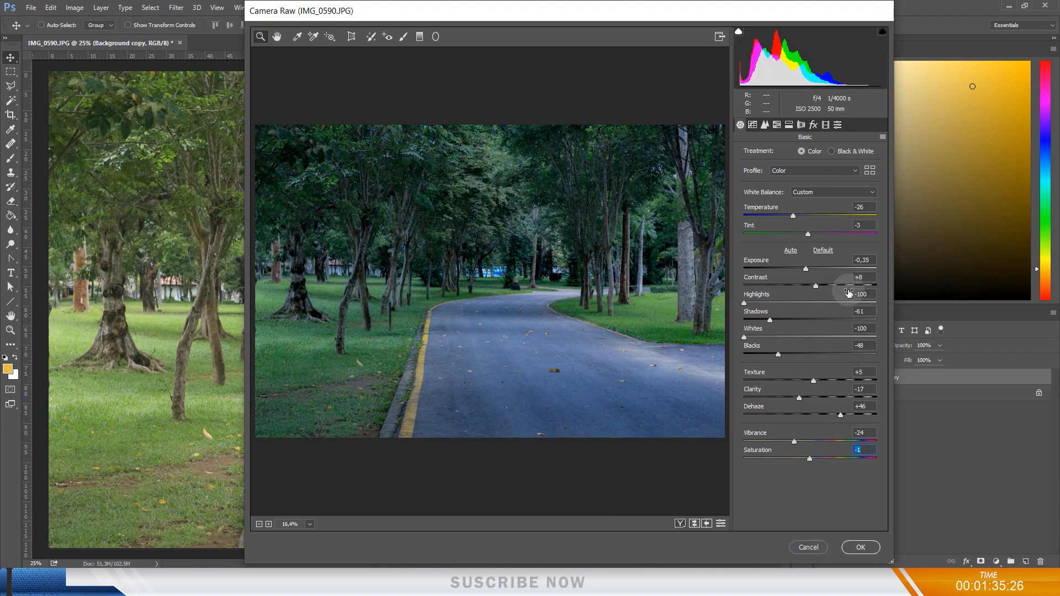
- Add two points to the RGB point tone curve: input 186 with output 197, and input 64 with output 62
left_click(752, 125)
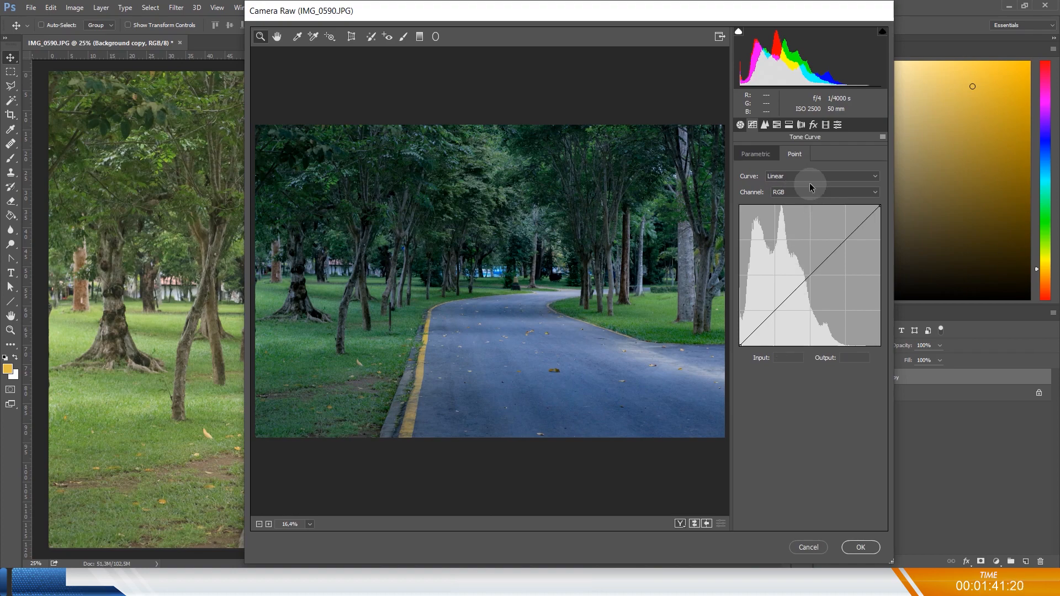
left_click_drag(808, 274, 842, 237)
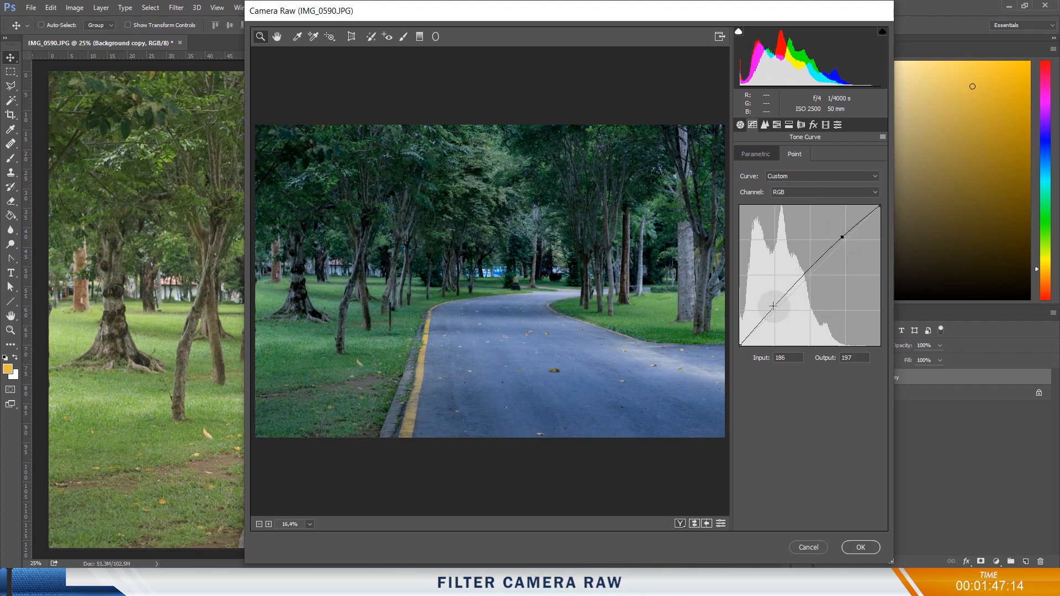
left_click_drag(772, 308, 770, 301)
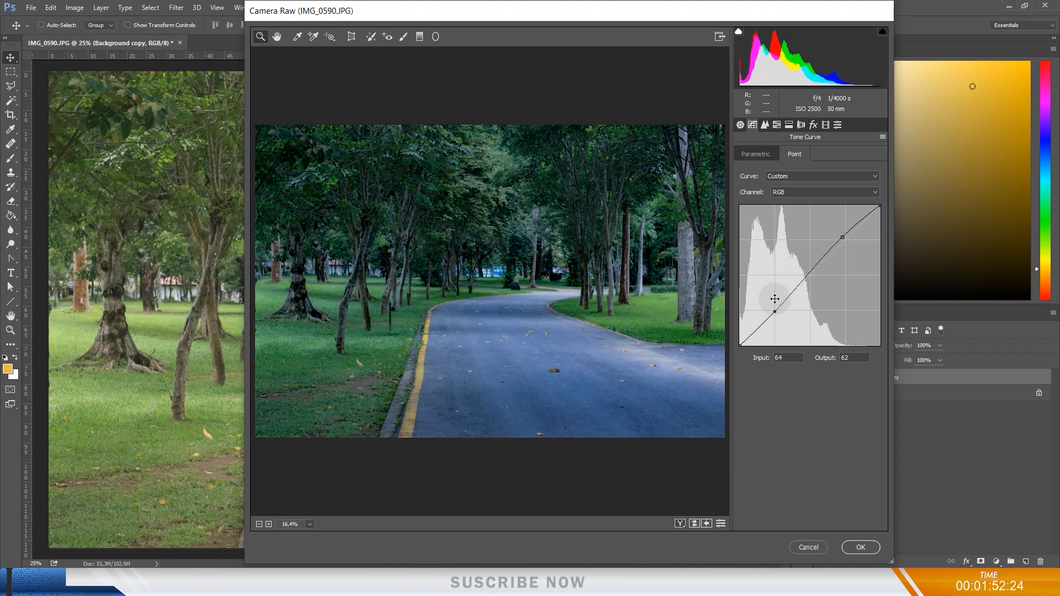
- Set the HSL hues to Oranges +51, Yellows -100, Greens -100, Aquas -100, Blues -6, Purples +45 and Magentas -47
left_click(765, 125)
left_click(776, 125)
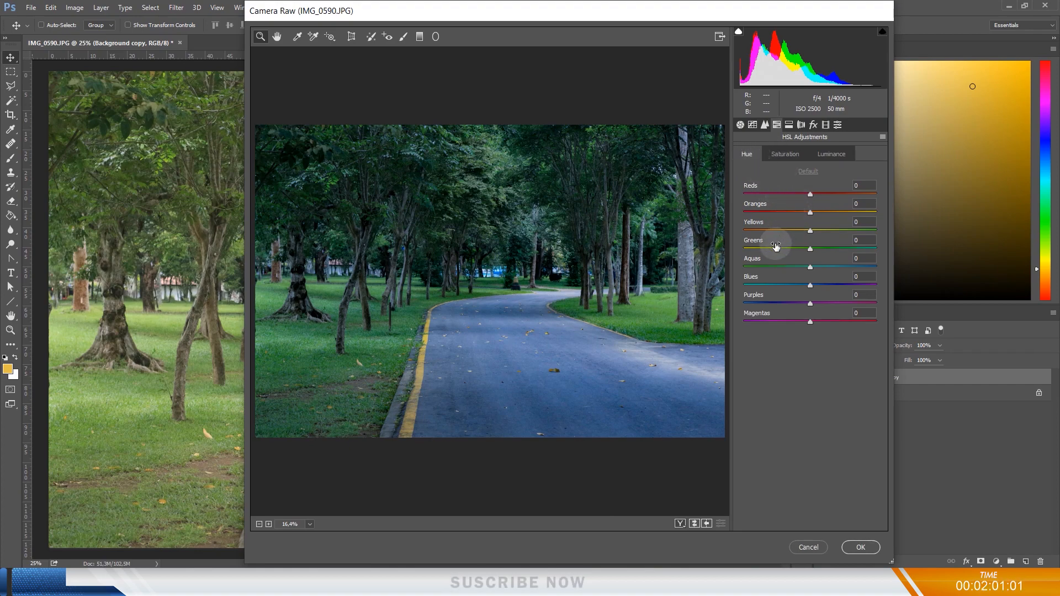
left_click_drag(843, 194, 784, 191)
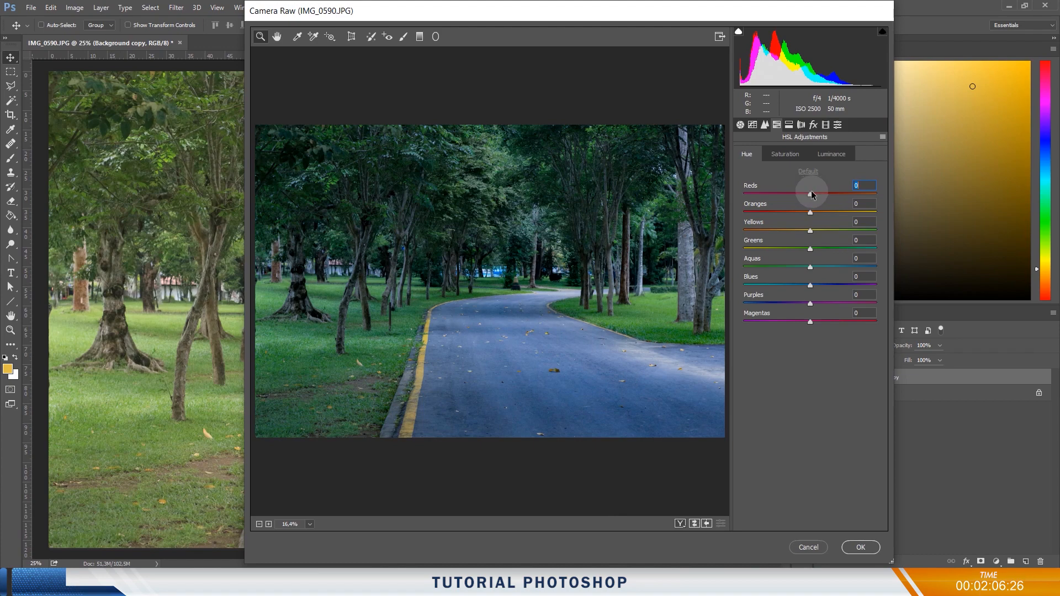
left_click_drag(811, 231, 743, 229)
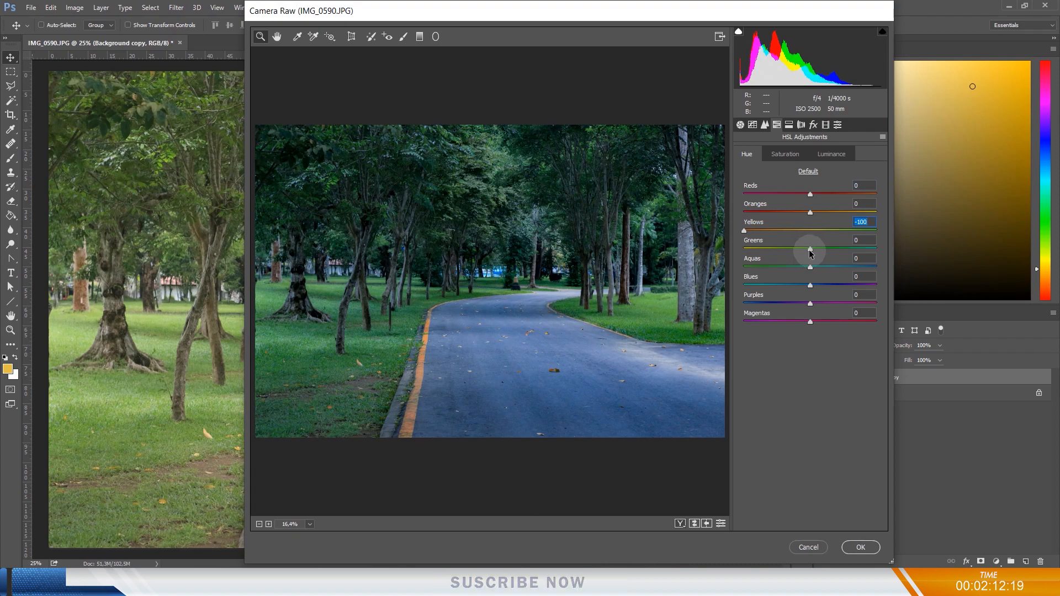
left_click_drag(807, 213, 843, 213)
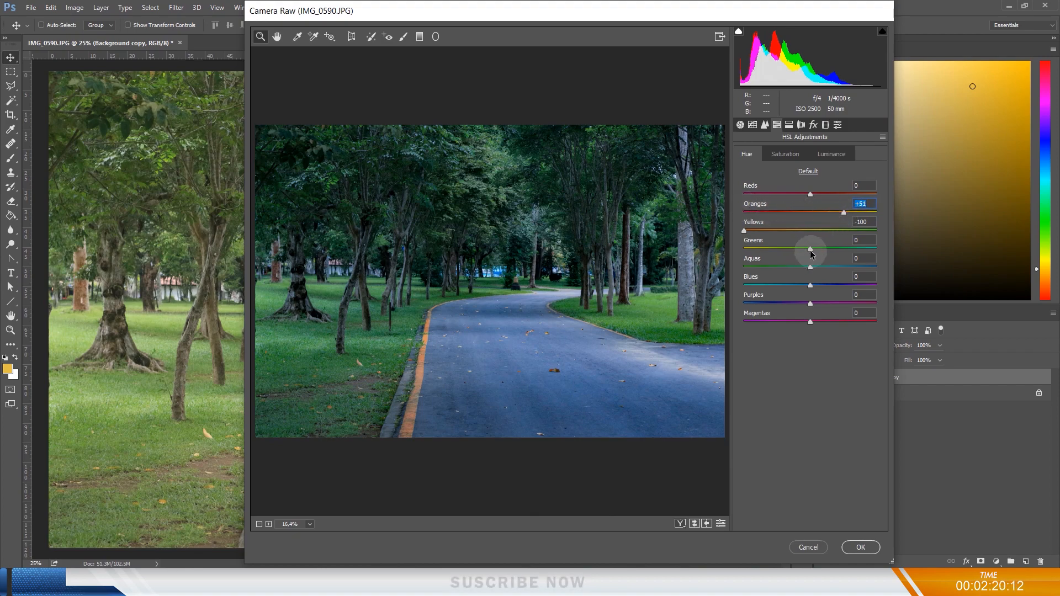
mouse_move(810, 252)
left_mouse_down()
mouse_move(830, 244)
mouse_move(800, 243)
left_mouse_up()
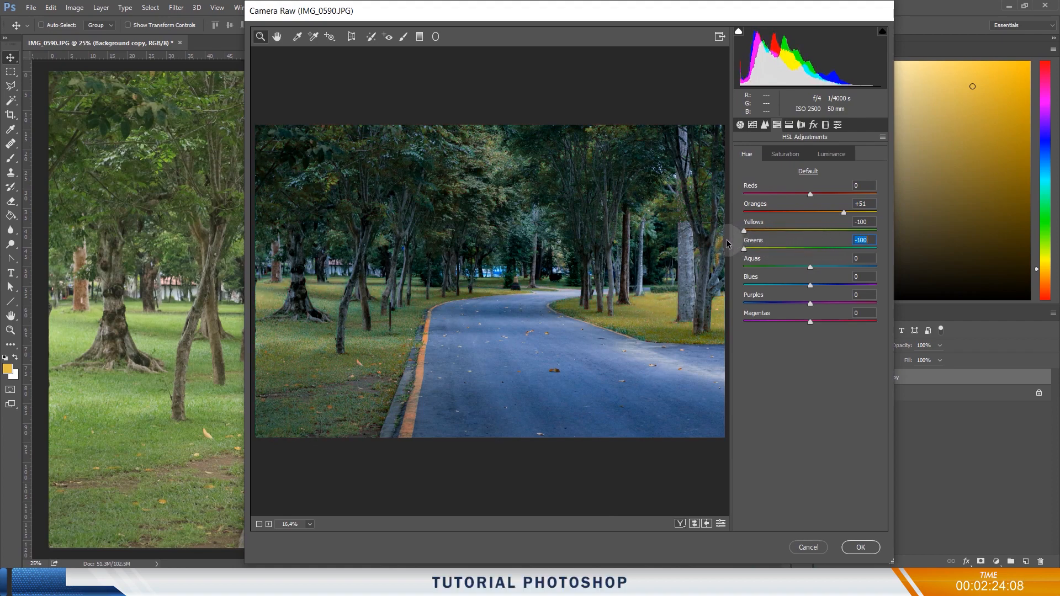
left_click_drag(735, 244, 757, 244)
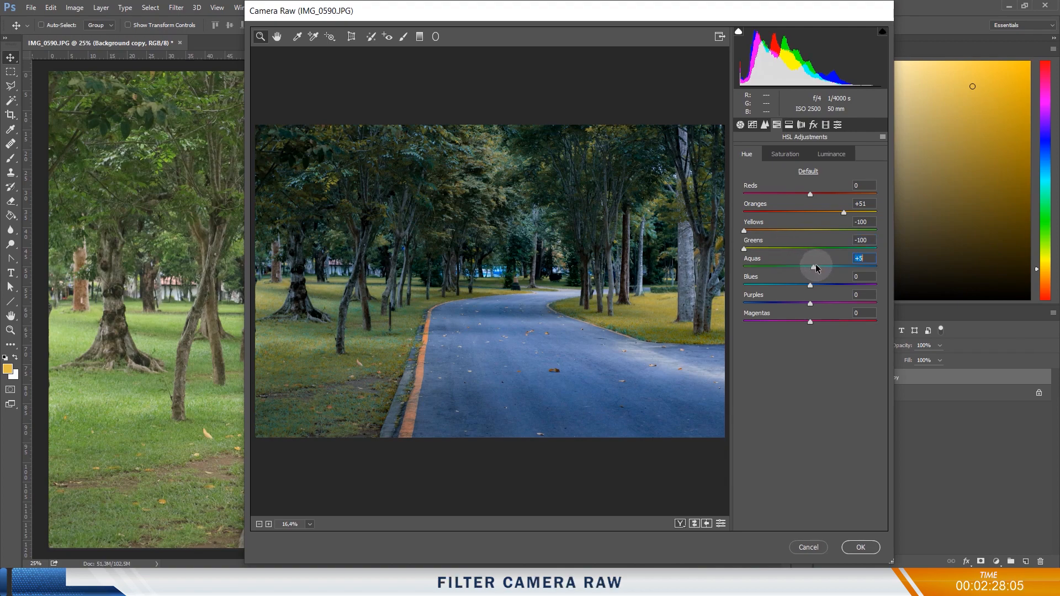
left_click_drag(836, 266, 771, 266)
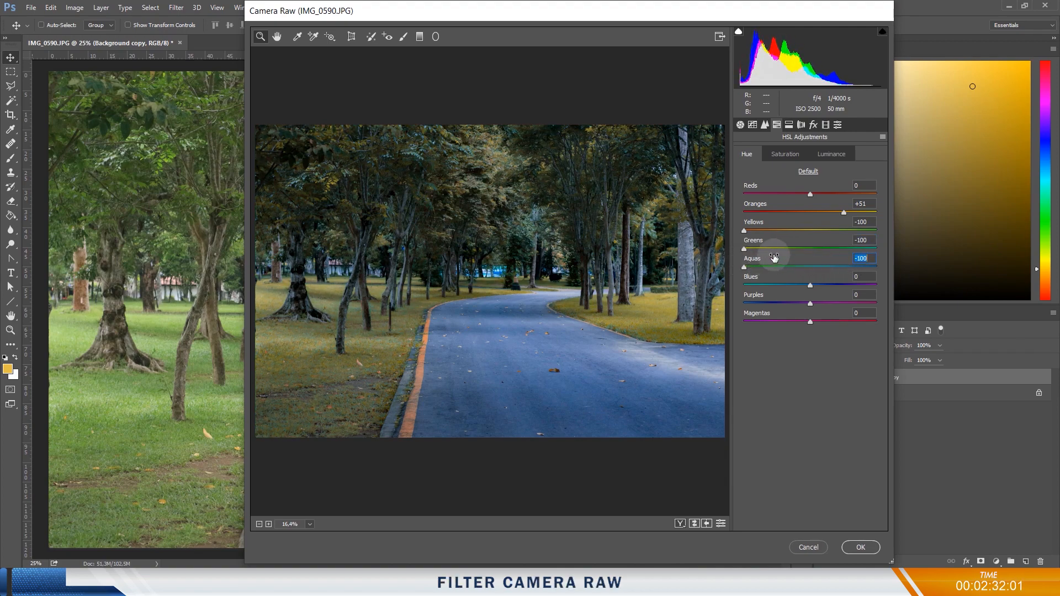
mouse_move(810, 286)
left_mouse_down()
mouse_move(823, 286)
mouse_move(790, 285)
mouse_move(825, 284)
mouse_move(784, 285)
mouse_move(826, 285)
mouse_move(801, 287)
left_mouse_up()
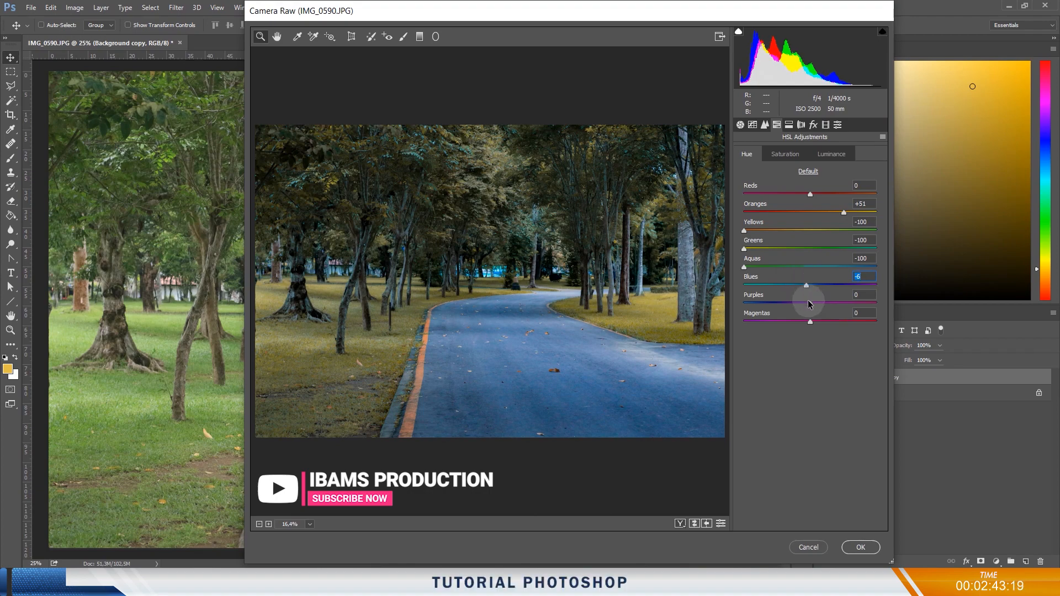
left_click_drag(834, 304, 790, 321)
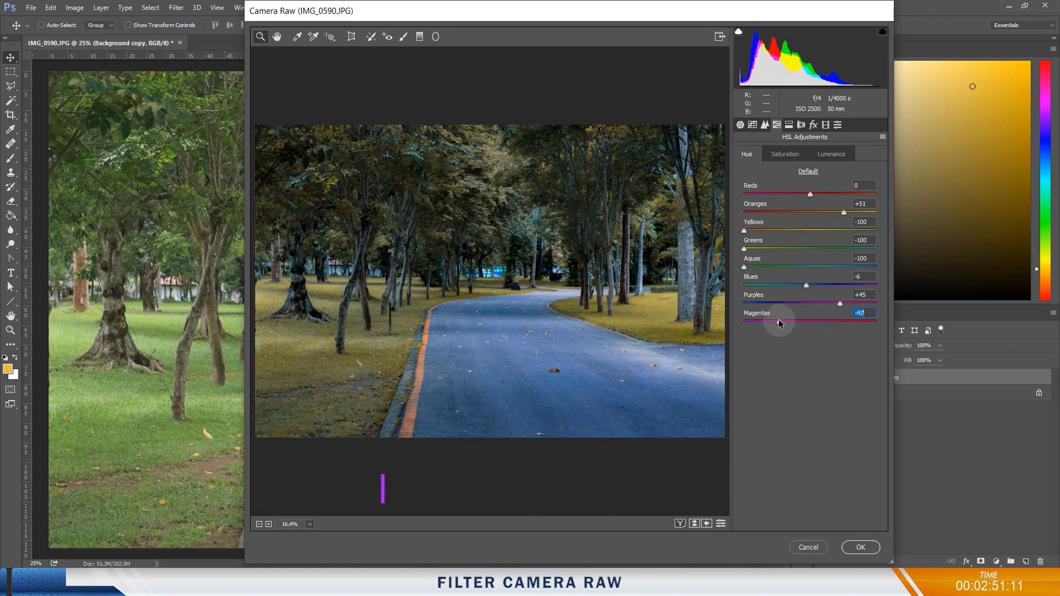
- Set the HSL saturation to Reds +11, Oranges +5, Yellows +93, Greens +38, Aquas -100, Blues +29, Purples +100 and Magentas +88
left_click(779, 155)
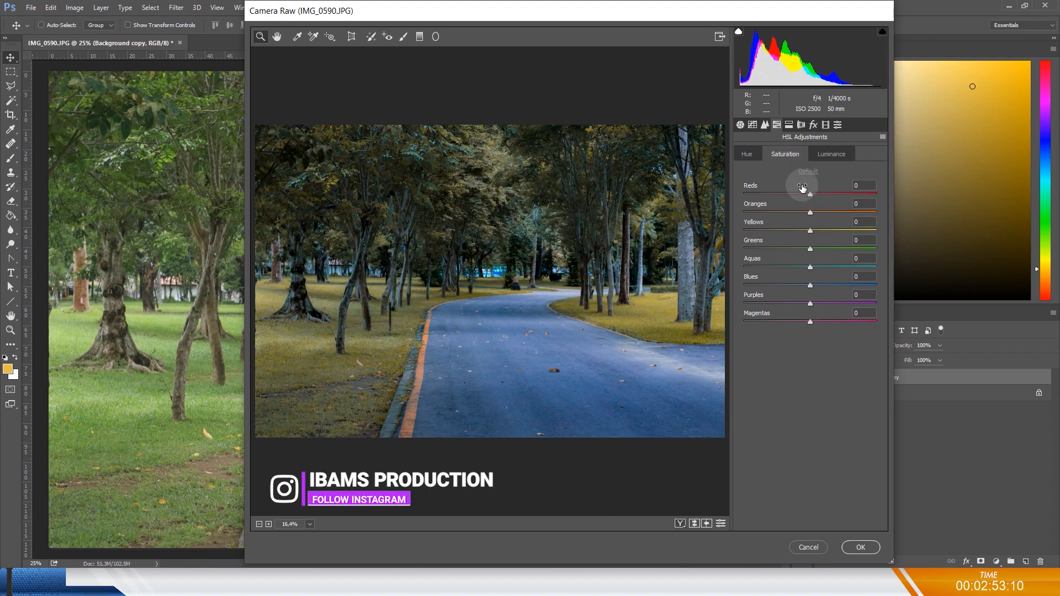
left_click(861, 186)
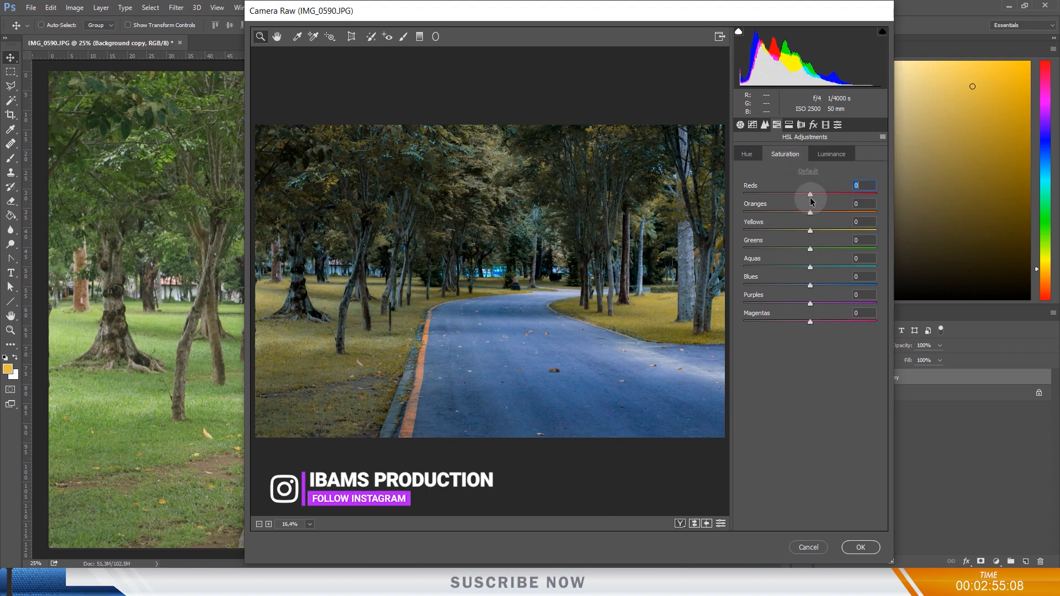
left_click_drag(810, 213, 824, 212)
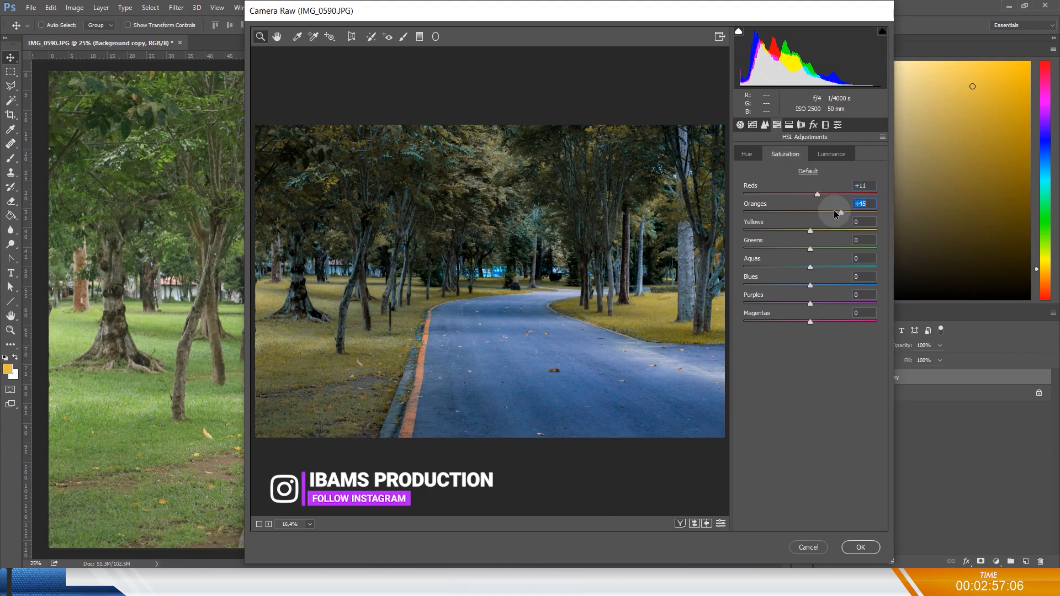
left_click_drag(758, 217, 872, 231)
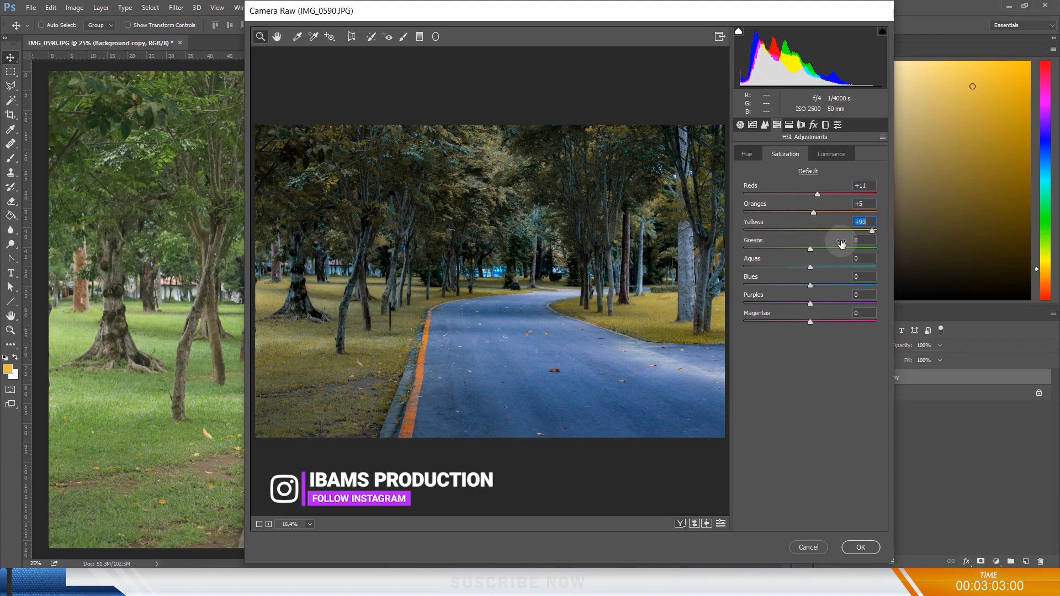
left_click_drag(813, 249, 722, 277)
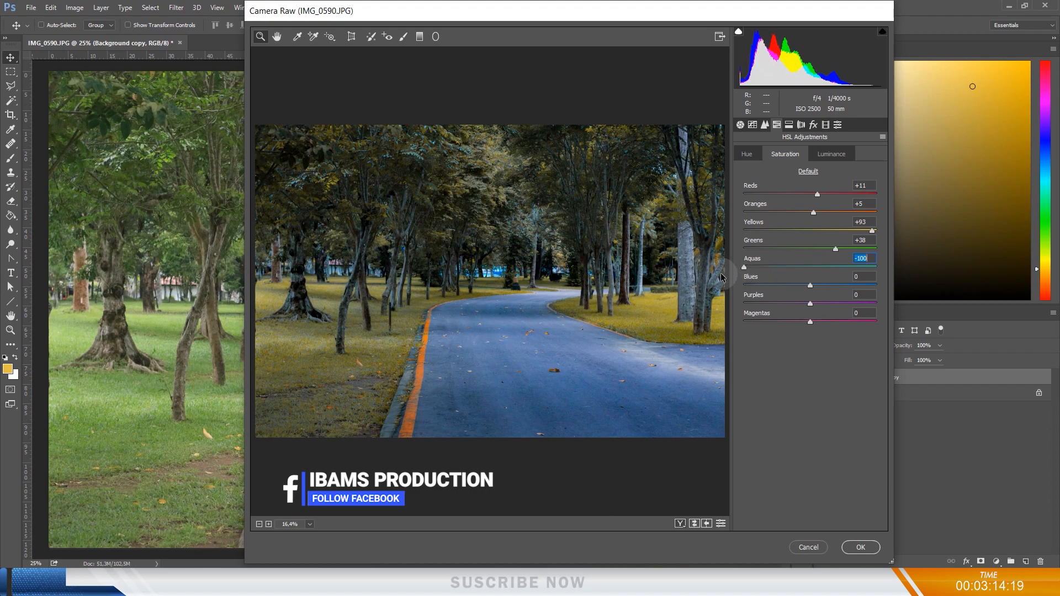
left_click_drag(809, 287, 895, 302)
left_click_drag(808, 322, 864, 321)
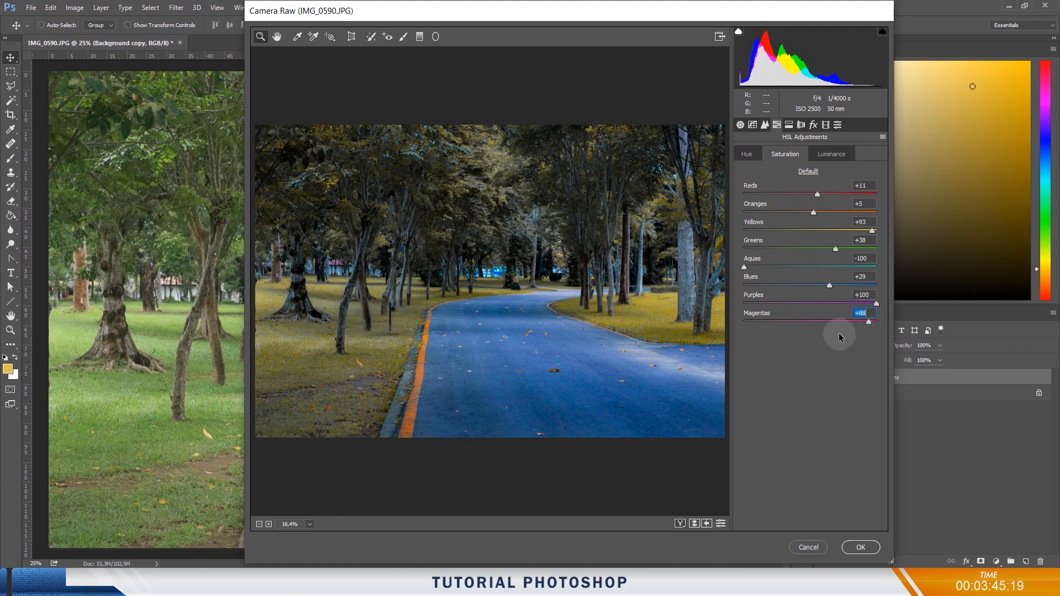
- Set the HSL luminance to Reds -6, Greens +8, Aquas -2, Blues -35, Purples -100 and Magentas +18
left_click(832, 154)
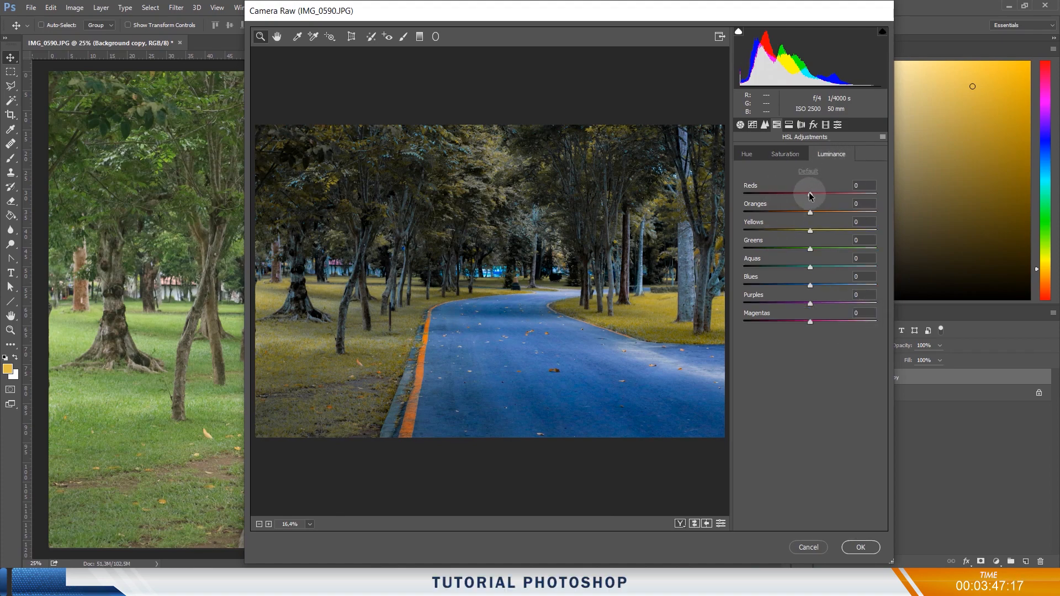
left_click_drag(811, 194, 791, 194)
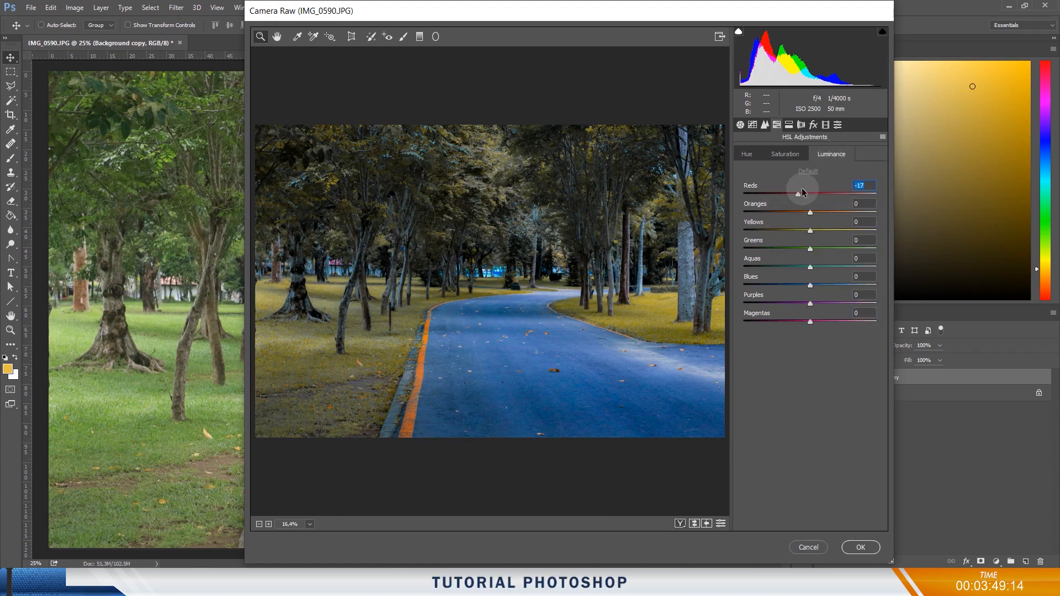
left_click_drag(820, 250, 742, 305)
mouse_move(803, 321)
left_mouse_down()
mouse_move(838, 321)
mouse_move(793, 319)
mouse_move(822, 319)
left_mouse_up()
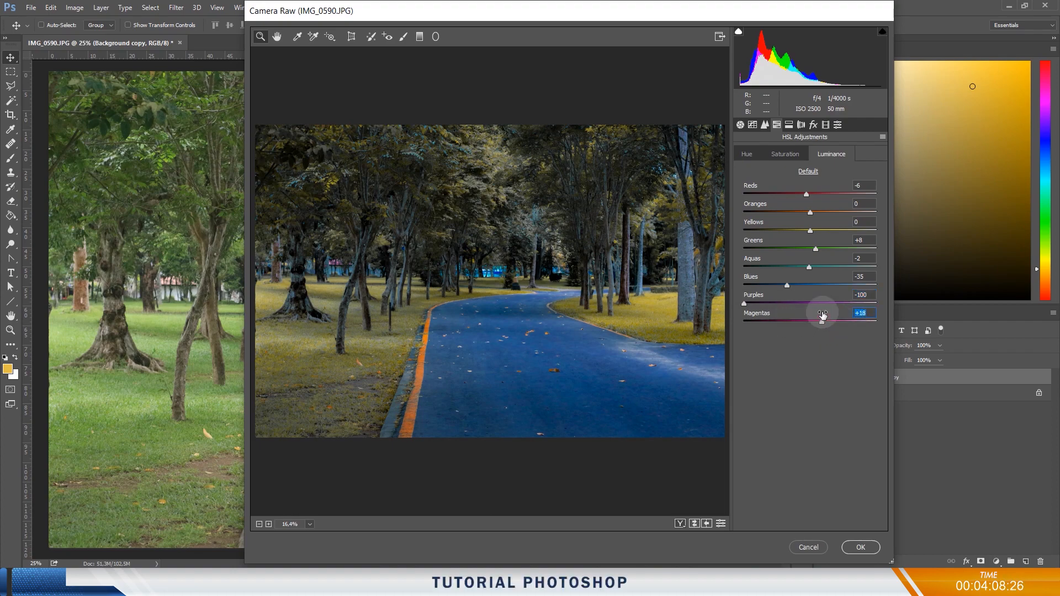
left_click(790, 124)
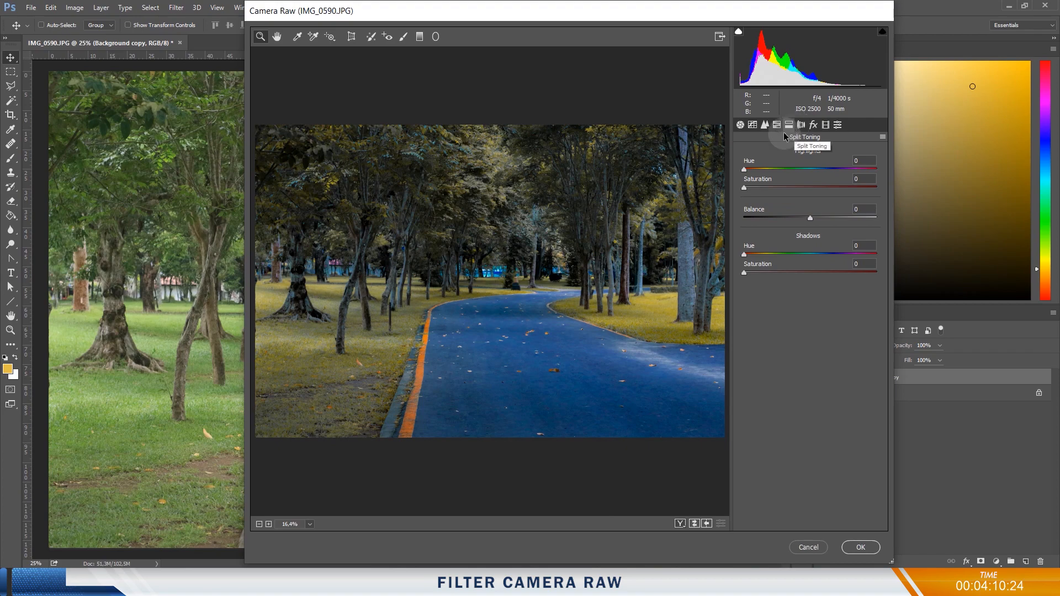
left_click(747, 169)
left_click_drag(766, 171, 742, 170)
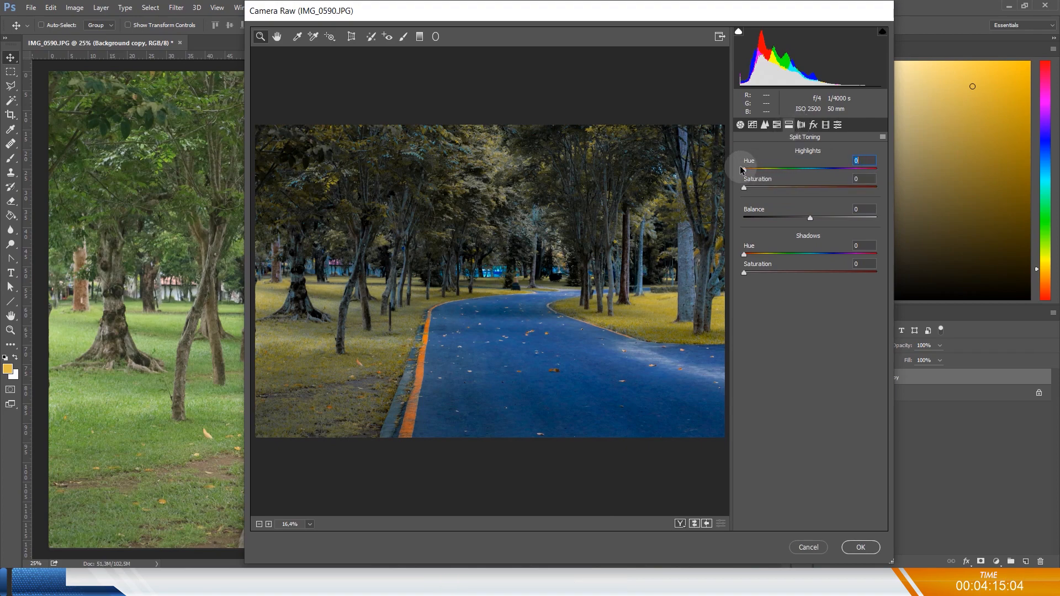
left_click(814, 126)
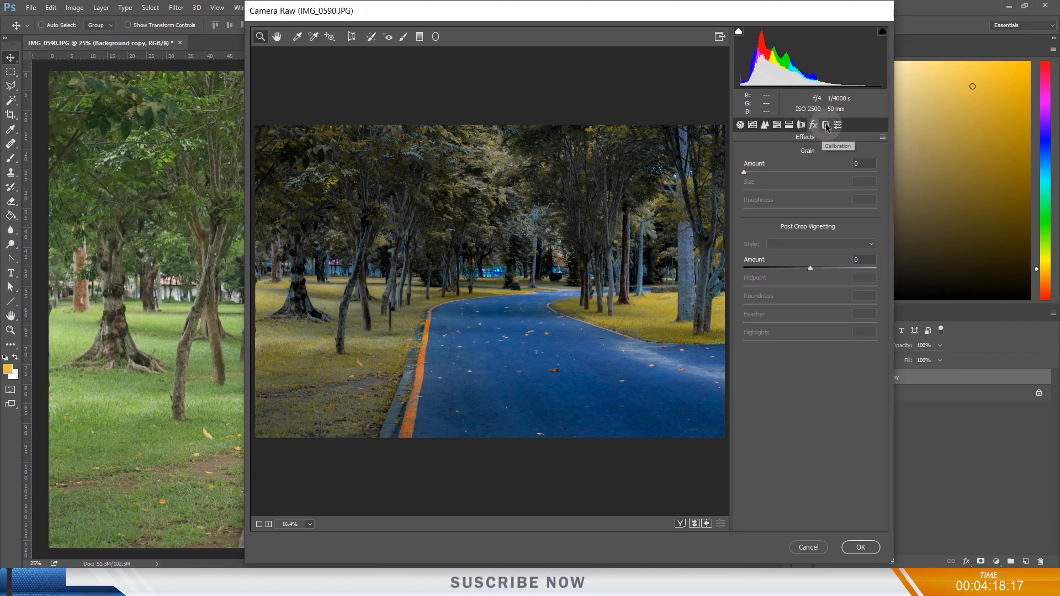
- Set the camera calibration to Shadows Tint -71, Red Primary Hue +27 and Red Primary Saturation -10
left_click(825, 125)
left_click_drag(809, 196, 764, 189)
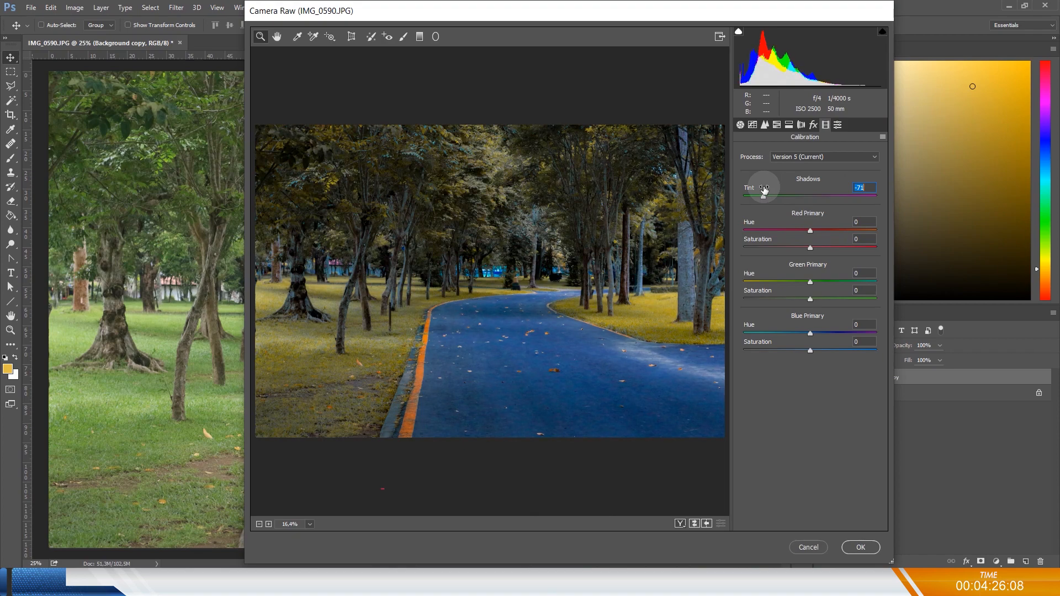
left_click(807, 227)
mouse_move(812, 234)
left_mouse_down()
mouse_move(865, 230)
mouse_move(764, 223)
mouse_move(813, 222)
left_mouse_up()
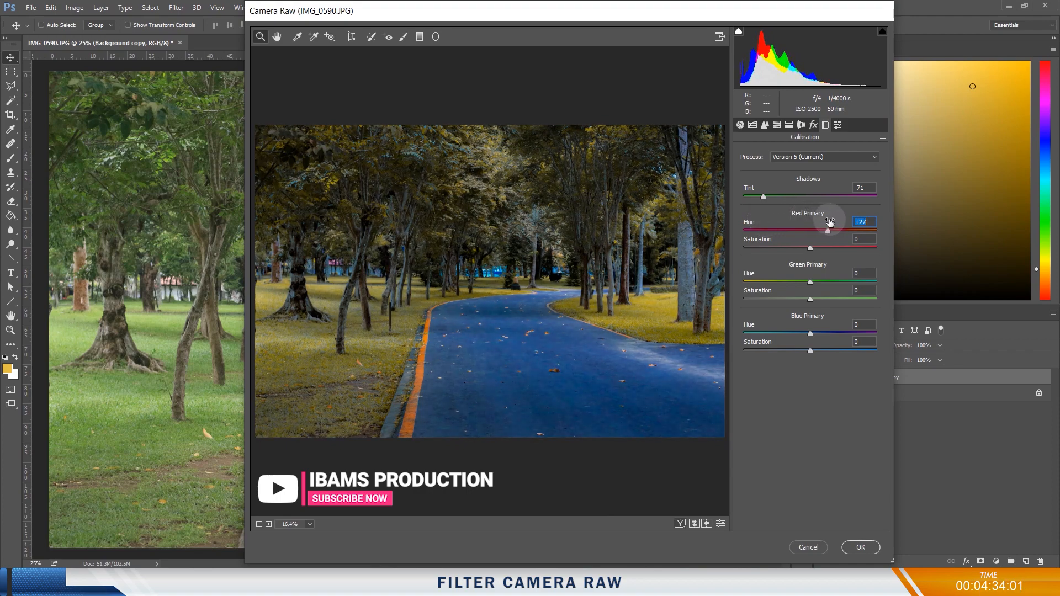
left_click(812, 248)
left_click_drag(833, 247, 806, 244)
- Set the camera calibration's Green Primary Hue to -15 and Green Primary Saturation to -25
left_click(811, 282)
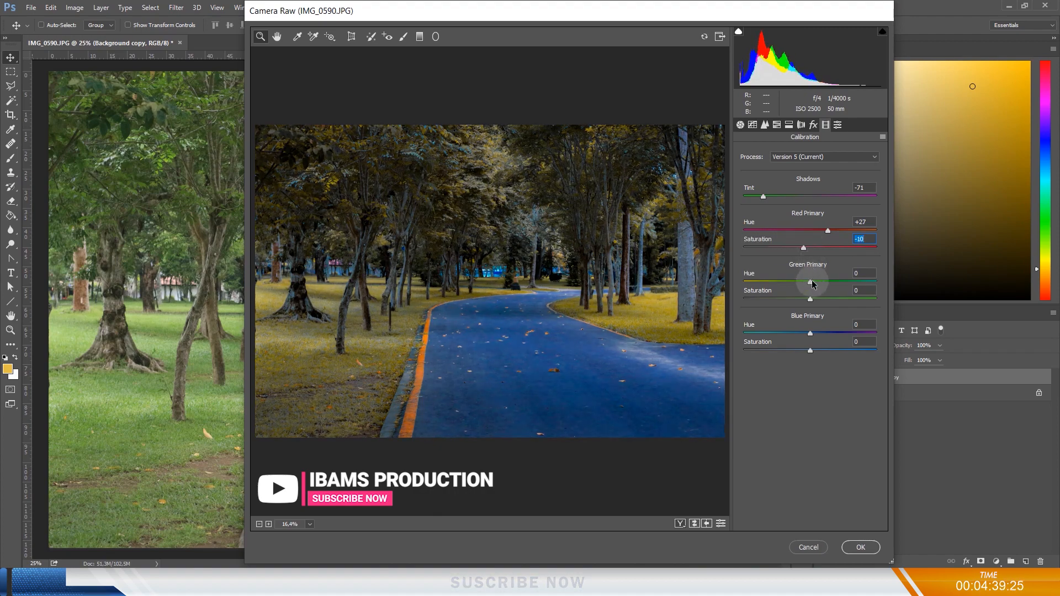
mouse_move(811, 284)
left_mouse_down()
mouse_move(879, 281)
mouse_move(796, 275)
left_mouse_up()
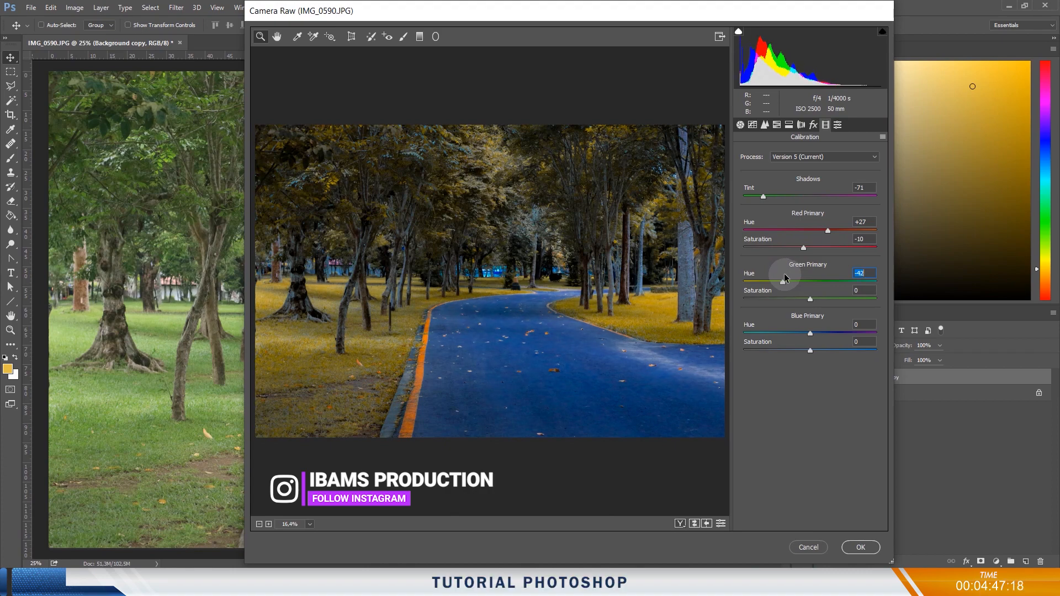
left_click_drag(785, 276, 837, 335)
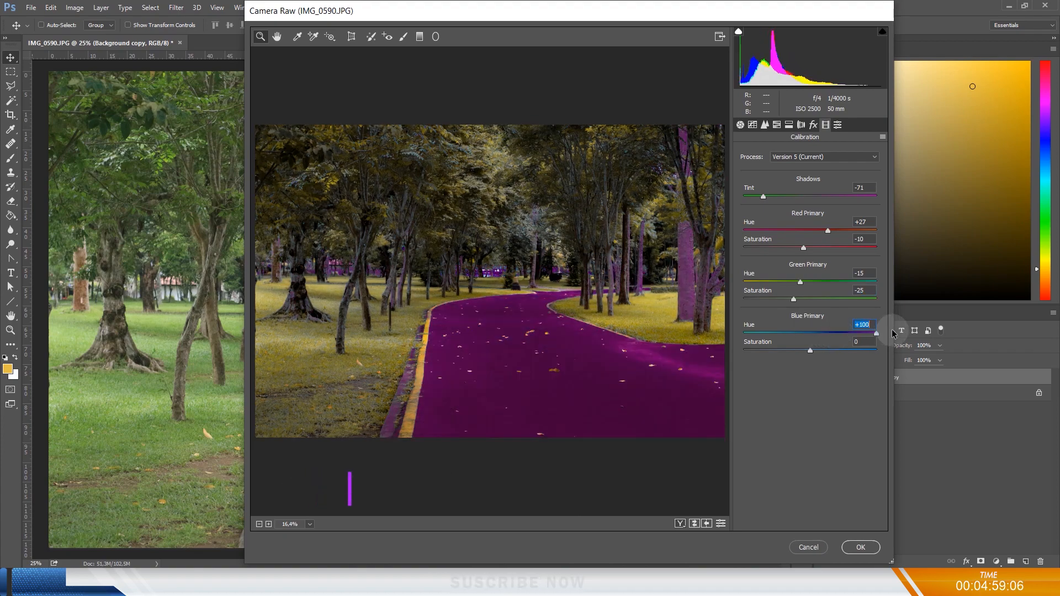
- Try shifting the Blue Primary Hue and raising its Saturation to +21, and reset both values to 0
left_click_drag(838, 334, 805, 333)
double_click(805, 333)
mouse_move(809, 353)
left_mouse_down()
mouse_move(796, 349)
mouse_move(823, 354)
left_mouse_up()
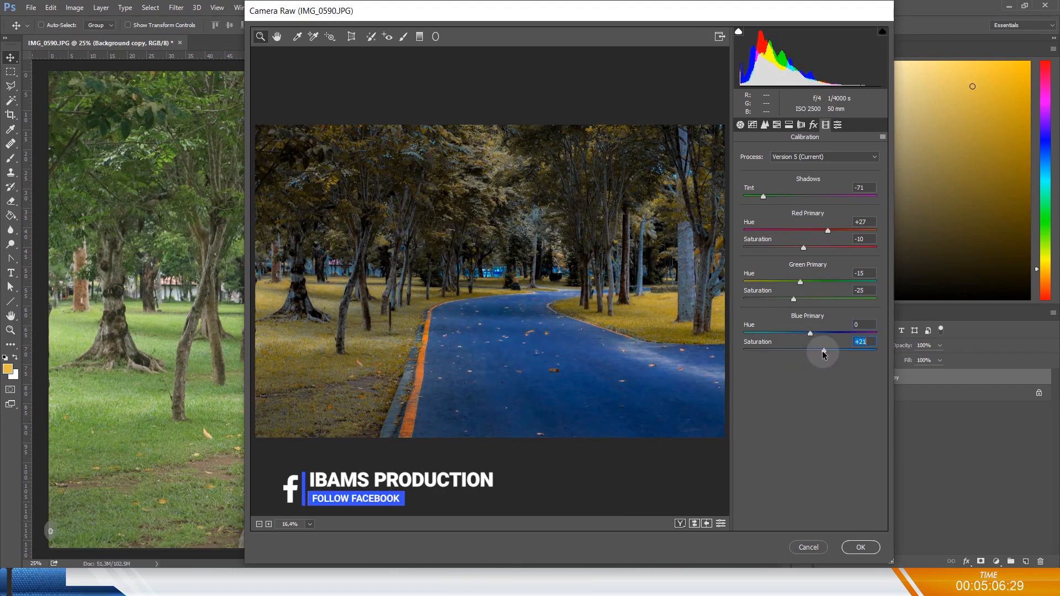
double_click(814, 351)
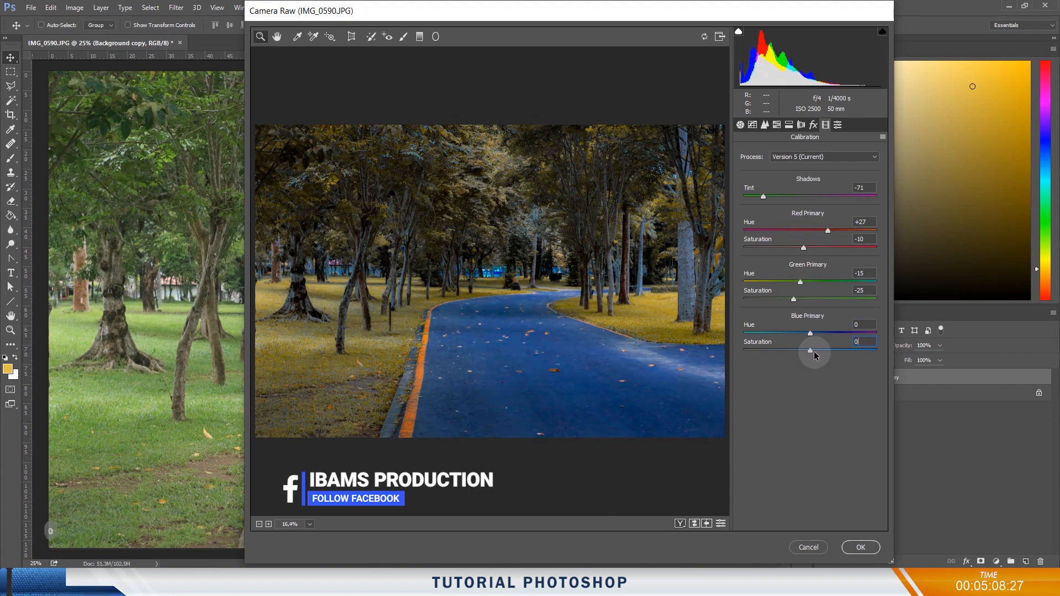
- Set the sharpening to Amount 39, Radius 1.3, Detail 38 and Masking 13
left_click(839, 128)
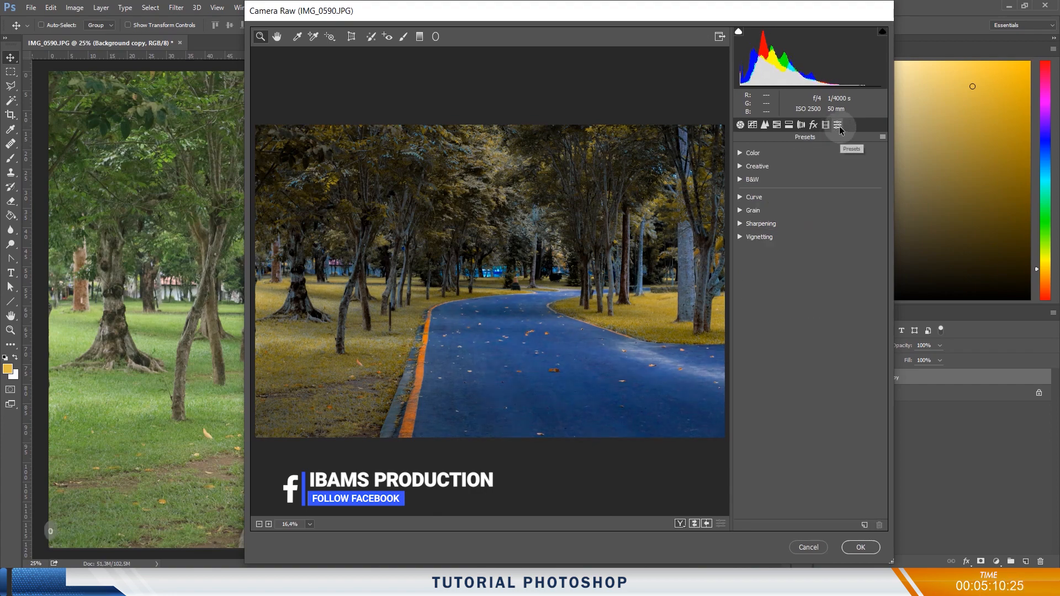
left_click(776, 128)
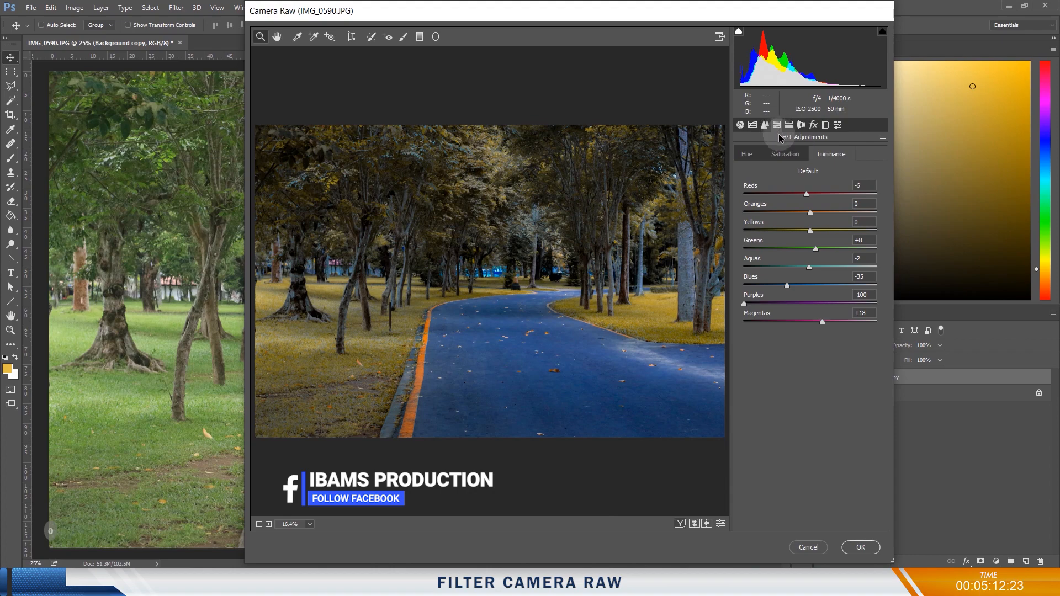
left_click(791, 126)
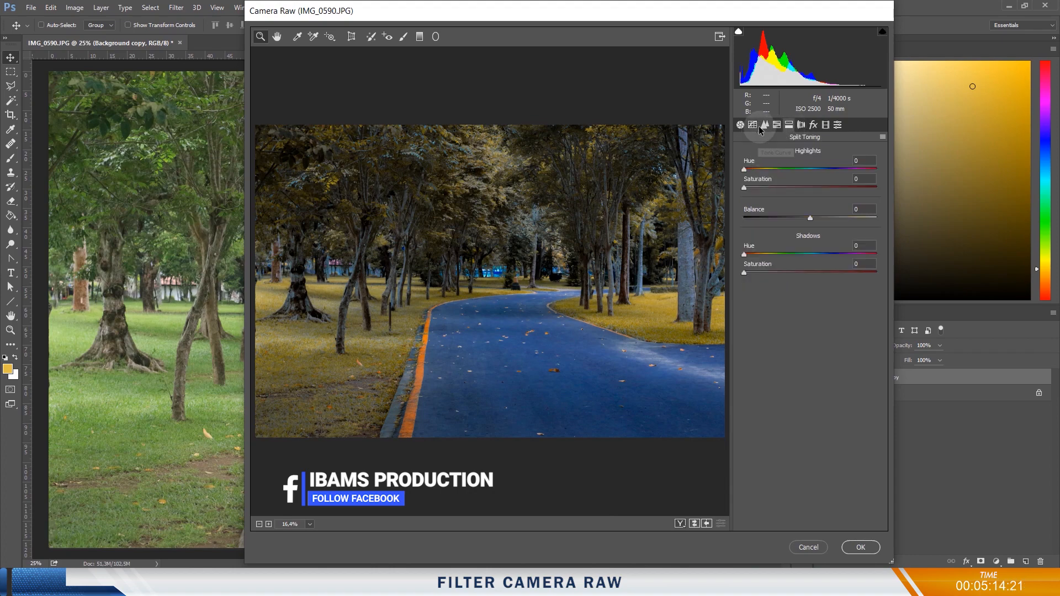
left_click(763, 126)
left_click_drag(744, 170, 765, 226)
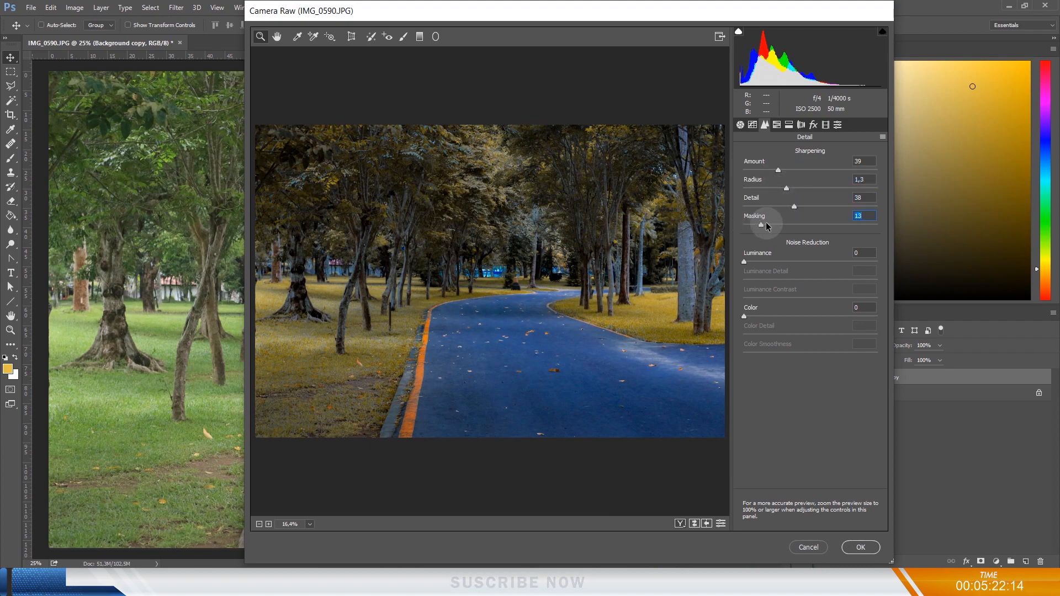
- Check the graded road up close and as a whole, and apply the Camera Raw adjustments to the Background copy layer
left_click(484, 373)
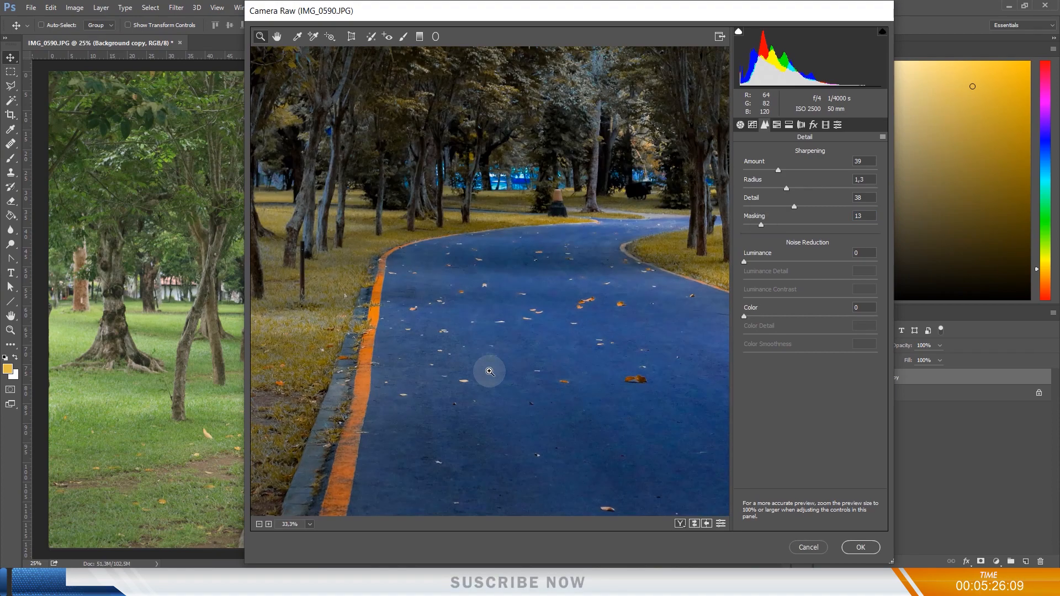
left_click(259, 524)
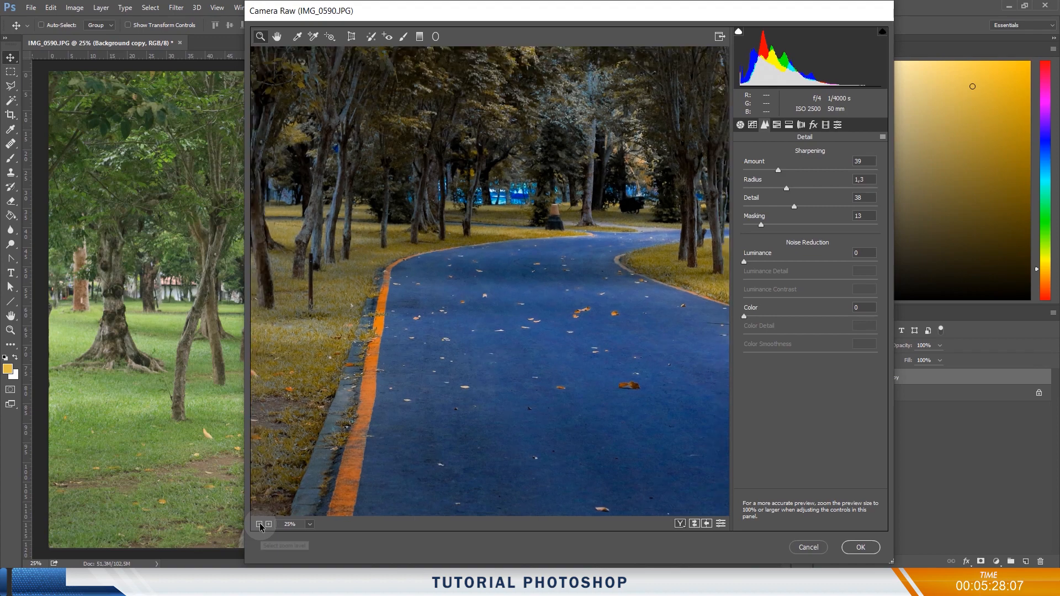
left_click(259, 524)
left_click(260, 524)
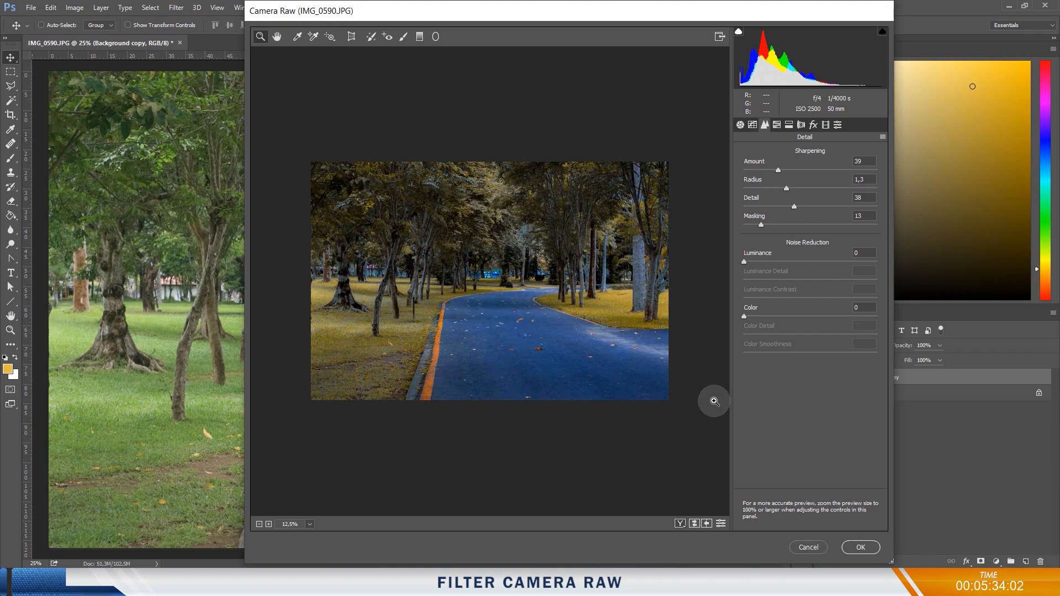
left_click(864, 548)
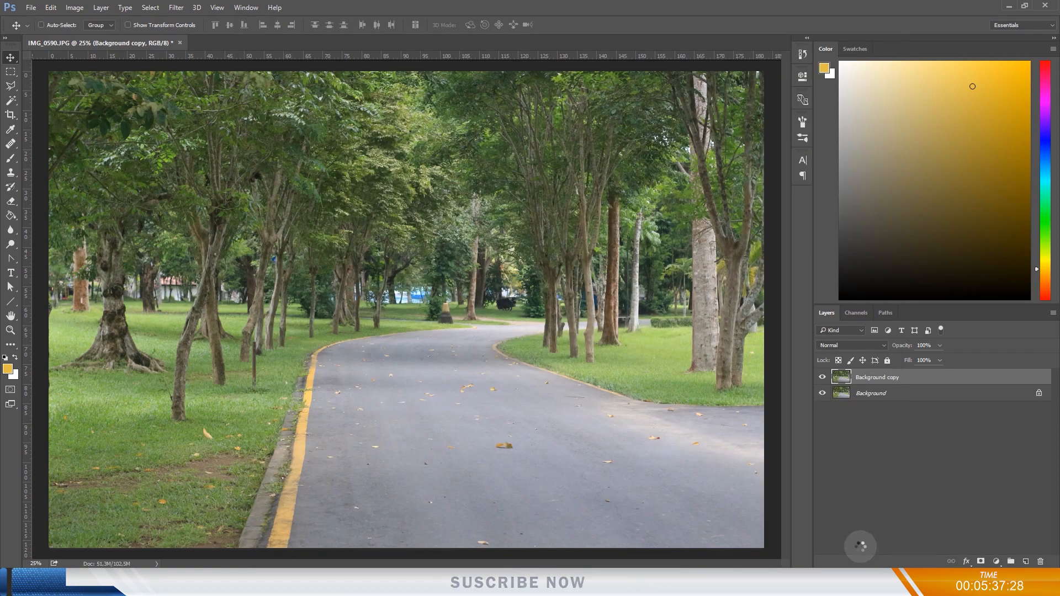